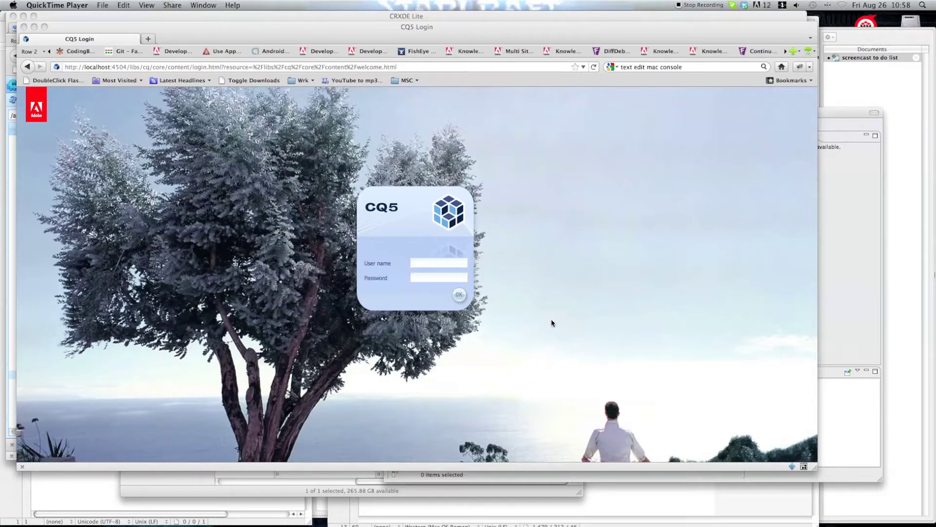
# Place the cursor in the empty user name field of the CQ5 login page
pyautogui.click(442, 267)
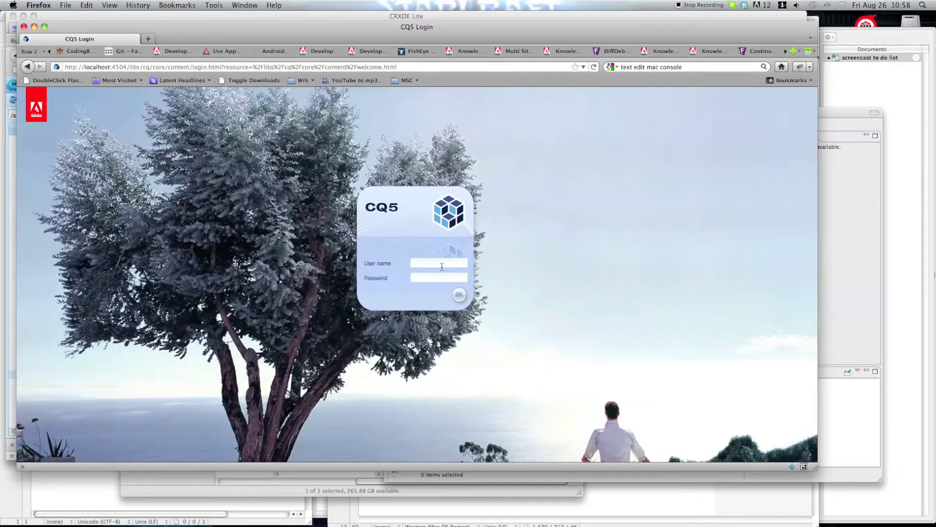
# Log in to CQ5 with the account user name and password
pyautogui.write('peterm')
pyautogui.press('Tab')
pyautogui.write('***')
pyautogui.press('Return')
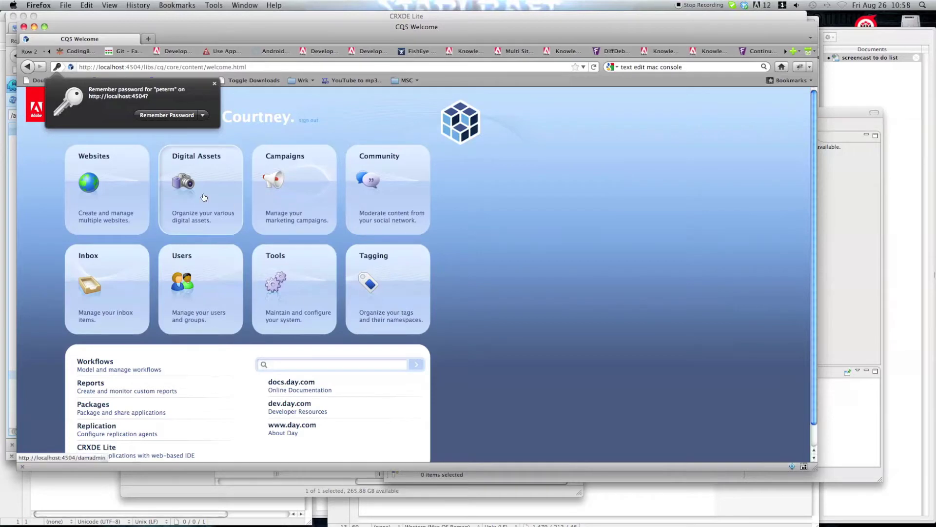
# Dismiss the remember-password prompt and list the Designs folder in the Tools console
pyautogui.click(213, 86)
pyautogui.click(276, 267)
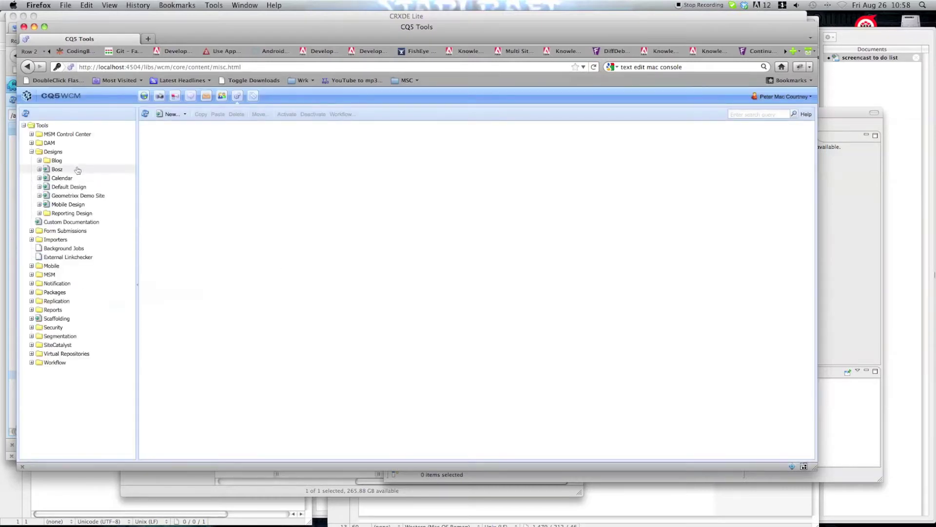
pyautogui.click(63, 152)
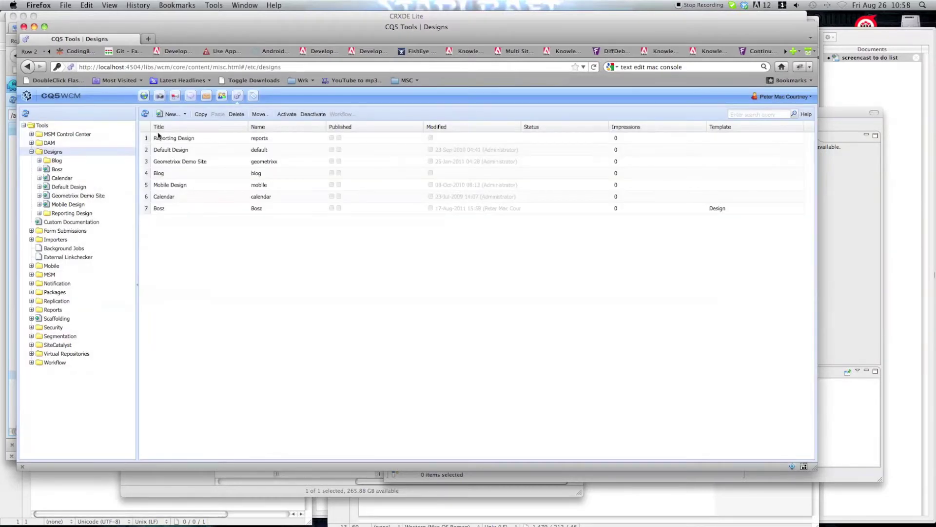
# Create a design page titled 'Mobile Bosz Design' using the Design Page Template
pyautogui.click(171, 114)
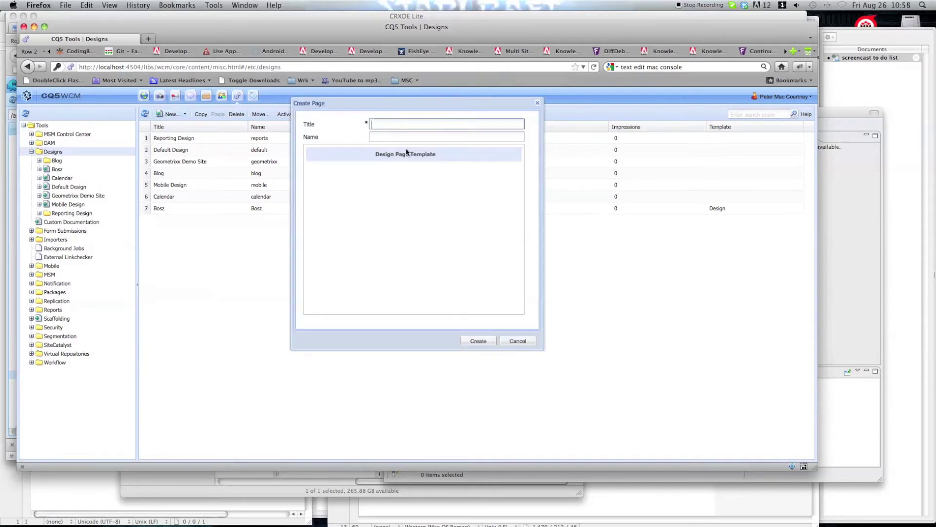
pyautogui.write('Mobile Bosz Design')
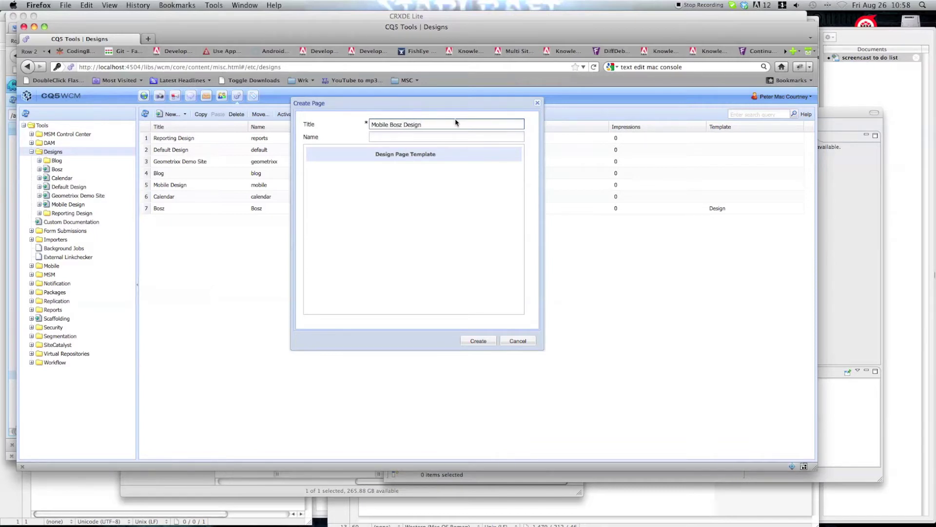
pyautogui.click(401, 137)
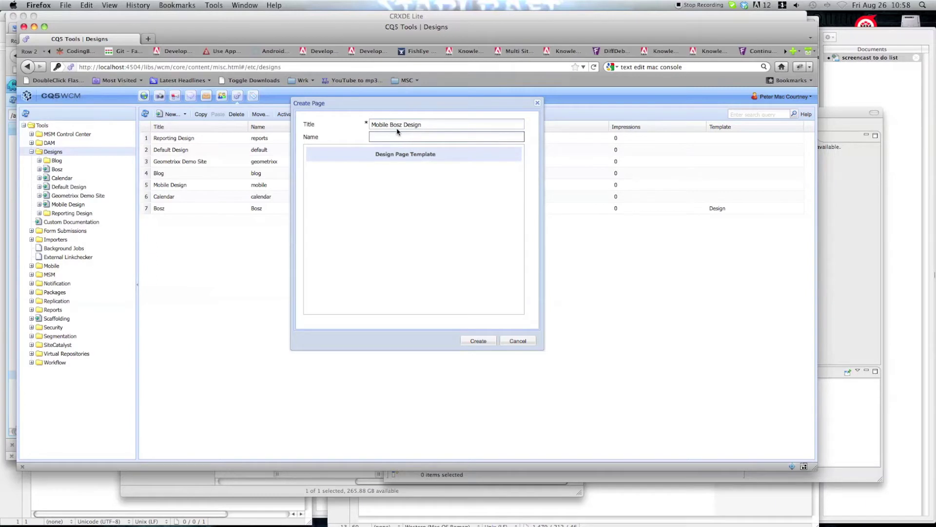
pyautogui.click(389, 125)
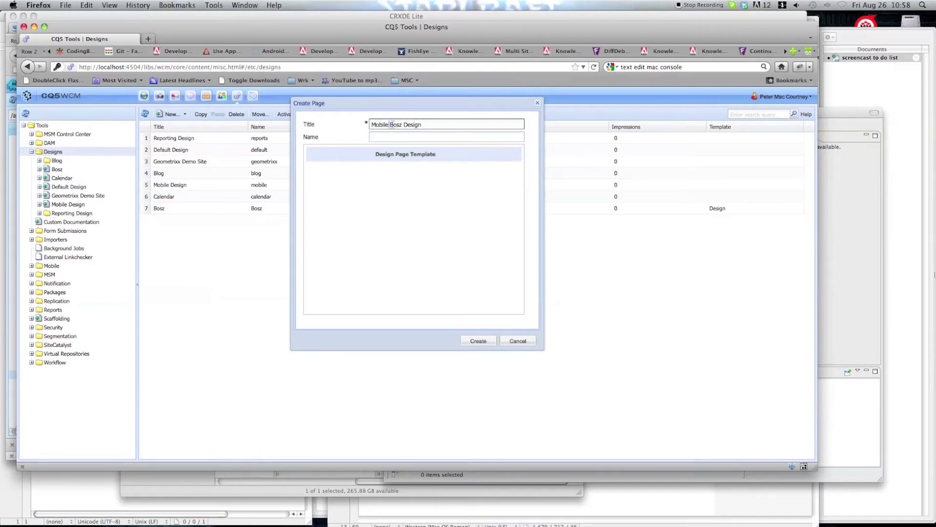
pyautogui.click(409, 138)
pyautogui.click(389, 155)
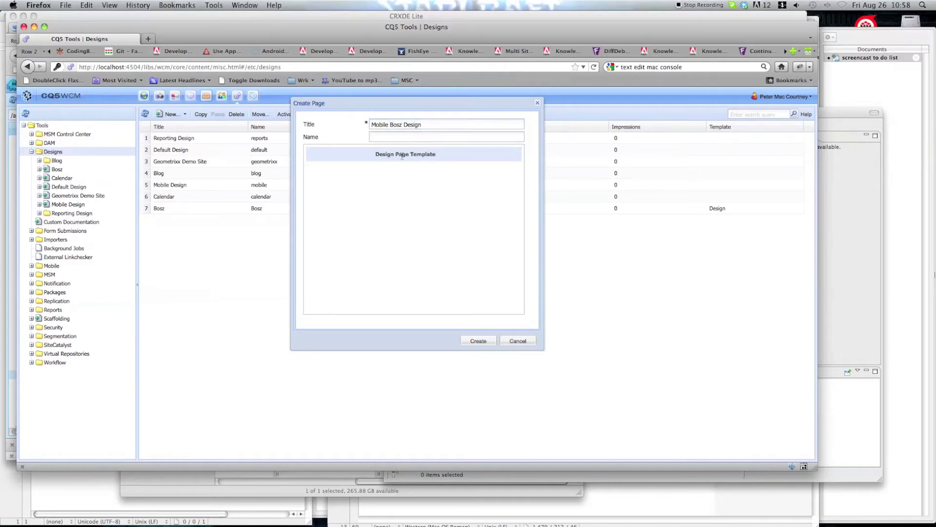
pyautogui.click(472, 344)
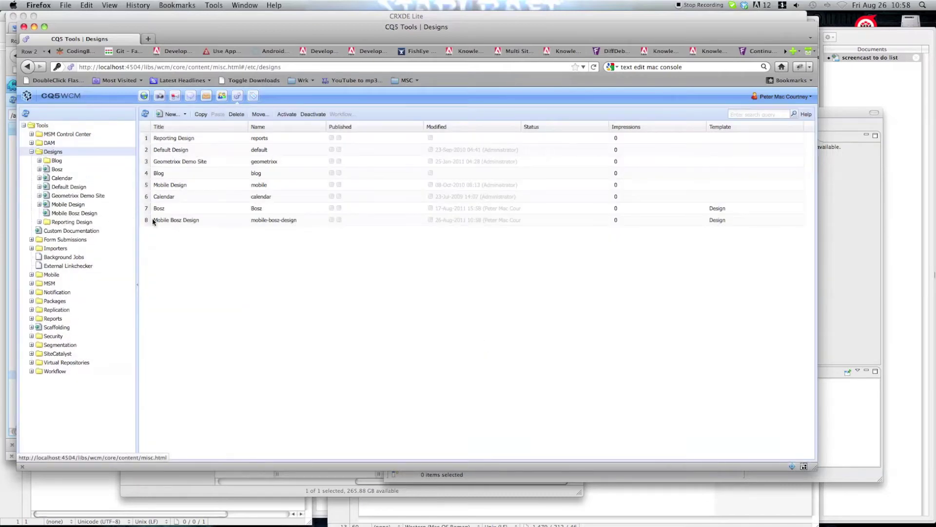
# Preview the empty Mobile Bosz Design page, close its tab, and switch to CRXDE
pyautogui.click(63, 213)
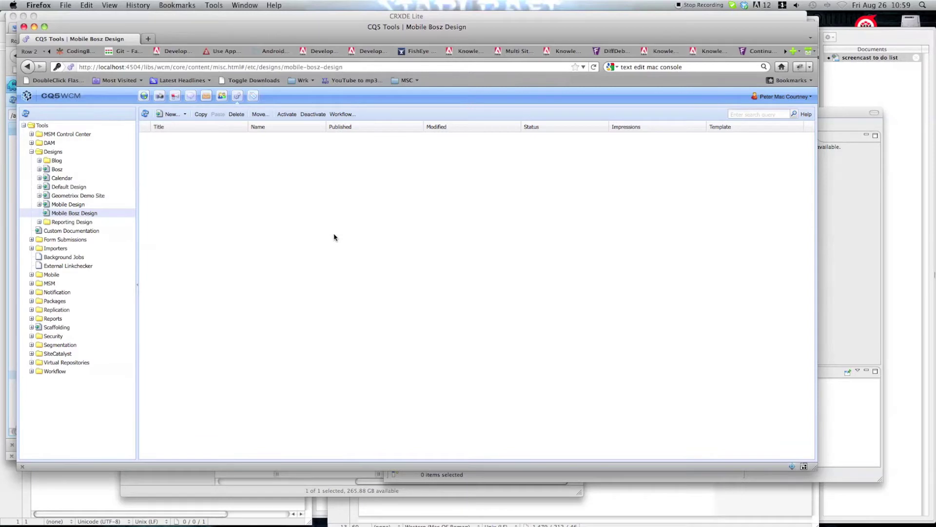
pyautogui.doubleClick(84, 217)
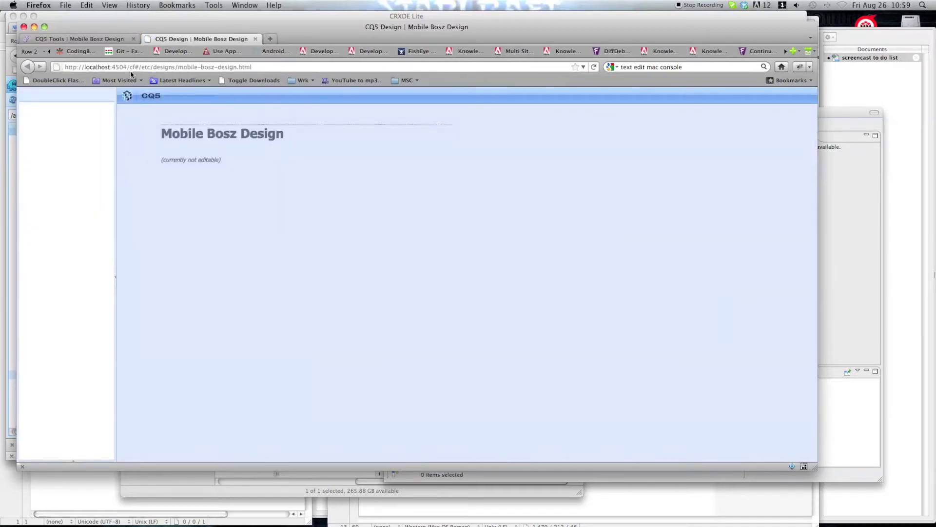
pyautogui.moveTo(224, 163); pyautogui.dragTo(161, 162)
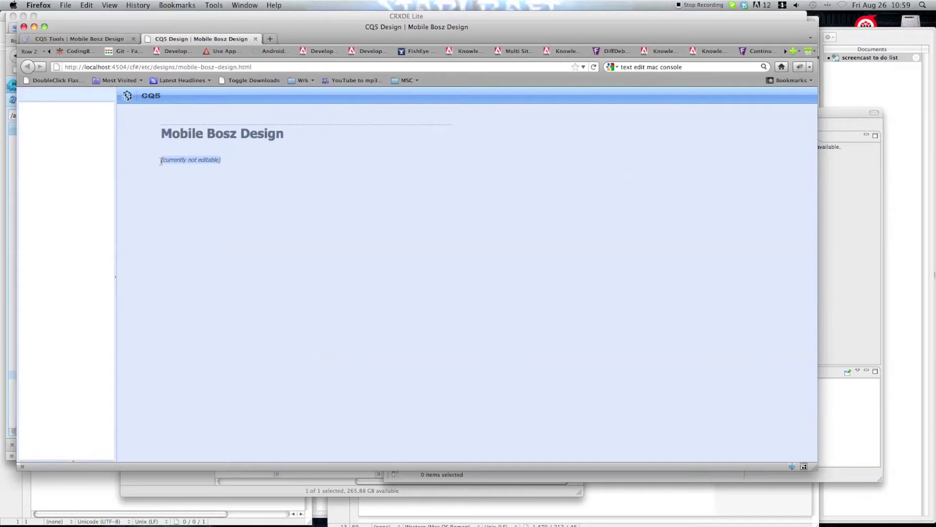
pyautogui.click(303, 170)
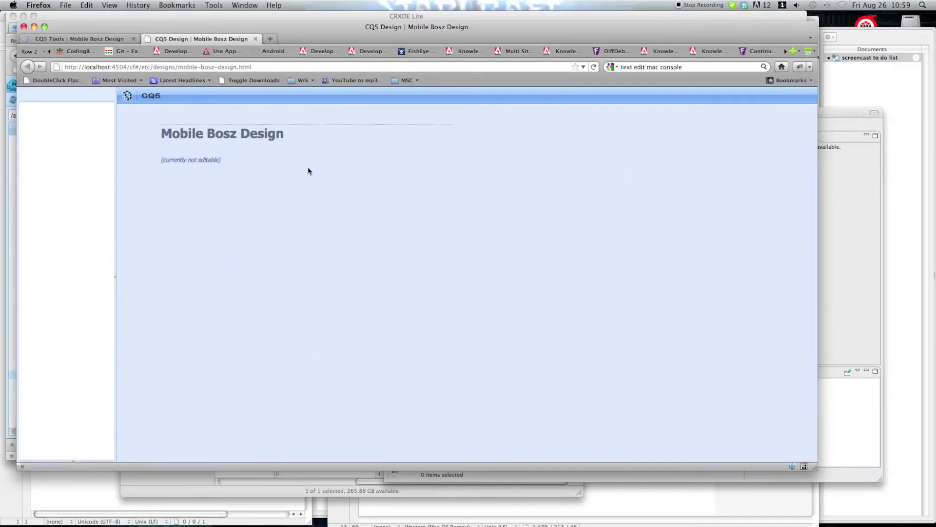
pyautogui.press('super+w')
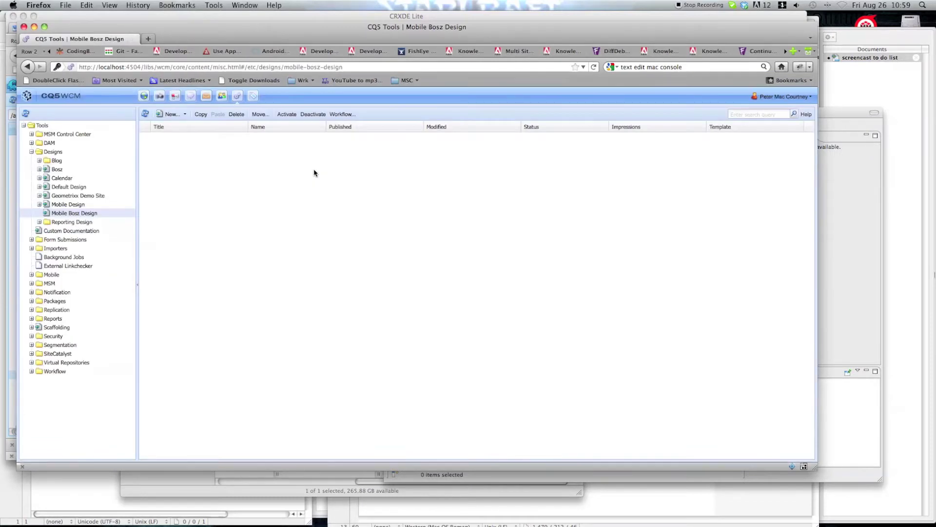
pyautogui.press('super+Tab')
pyautogui.press('super+Tab')
pyautogui.press('super+Tab')
pyautogui.press('super+Tab')
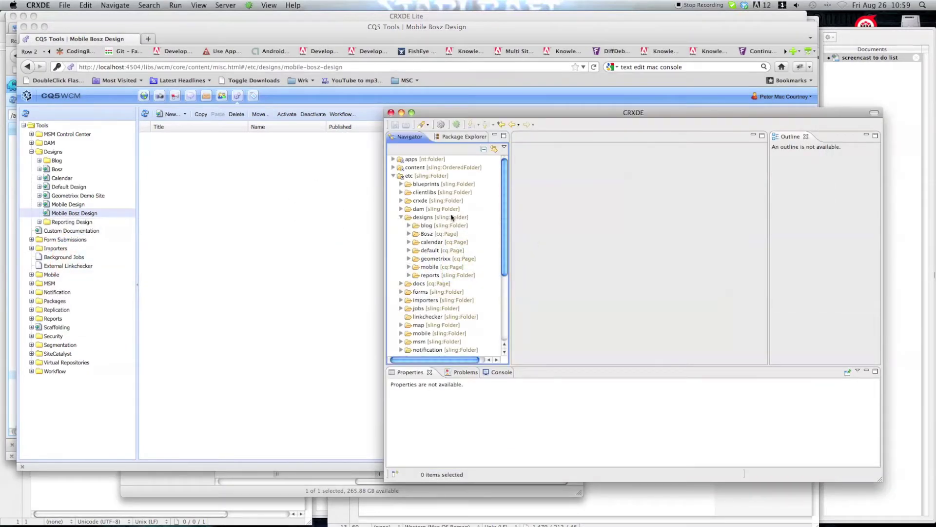
# Refresh etc/designs in CRXDE and inspect the new mobile-bosz-design node's _jcr_content
pyautogui.click(403, 177)
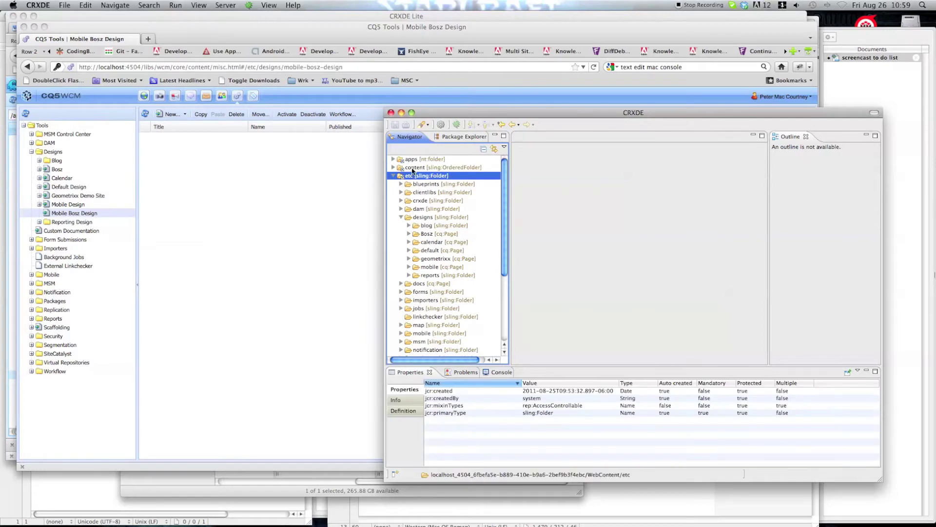
pyautogui.click(418, 217)
pyautogui.rightClick(419, 218)
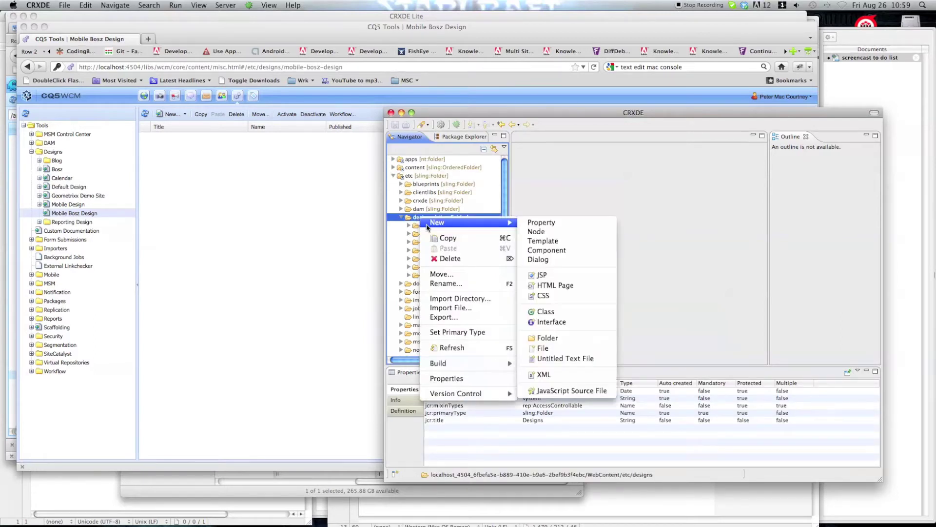
pyautogui.click(461, 349)
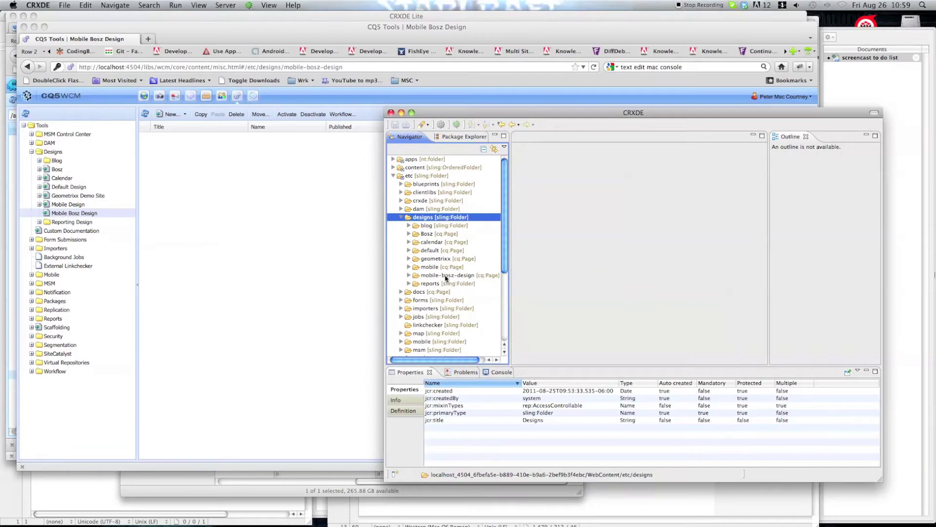
pyautogui.click(448, 276)
pyautogui.click(409, 275)
pyautogui.click(430, 284)
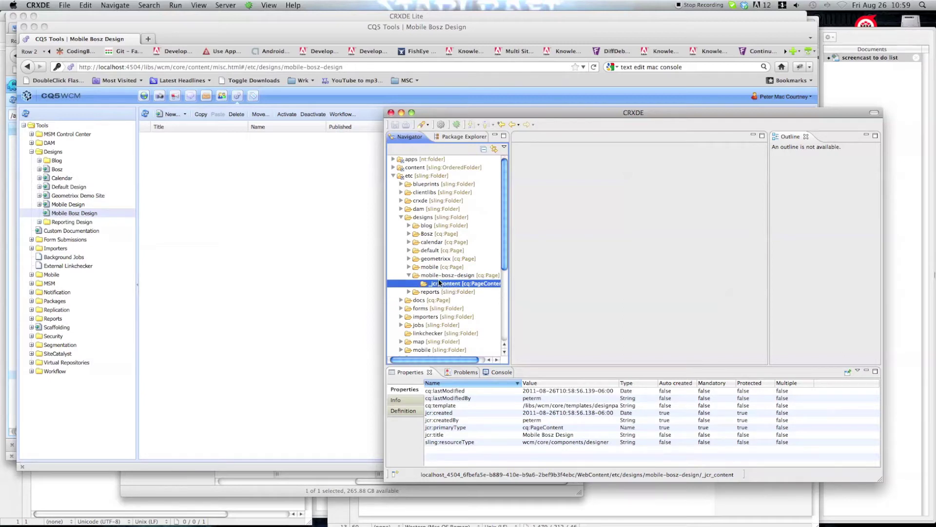
# Select the Bosz design's static.css and img folder together
pyautogui.click(409, 235)
pyautogui.click(433, 267)
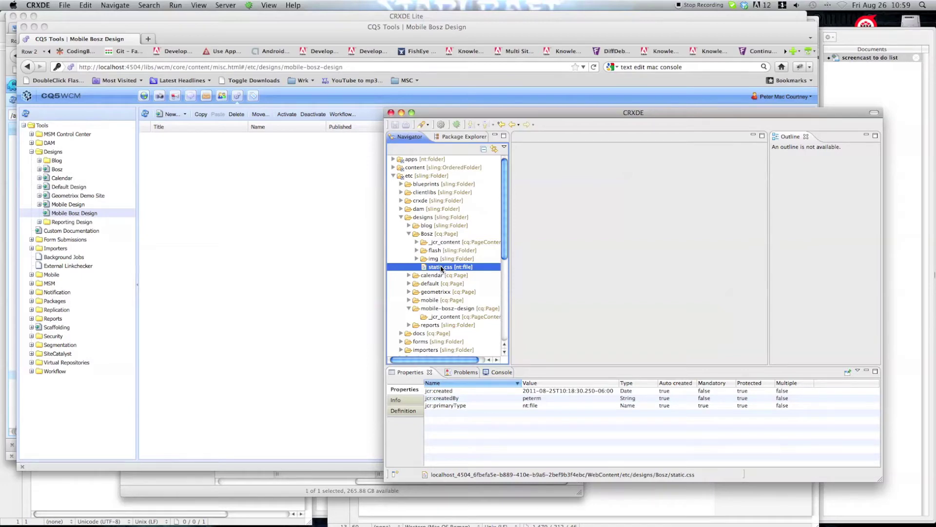
pyautogui.click(417, 258)
pyautogui.scroll(-3, 431, 264)
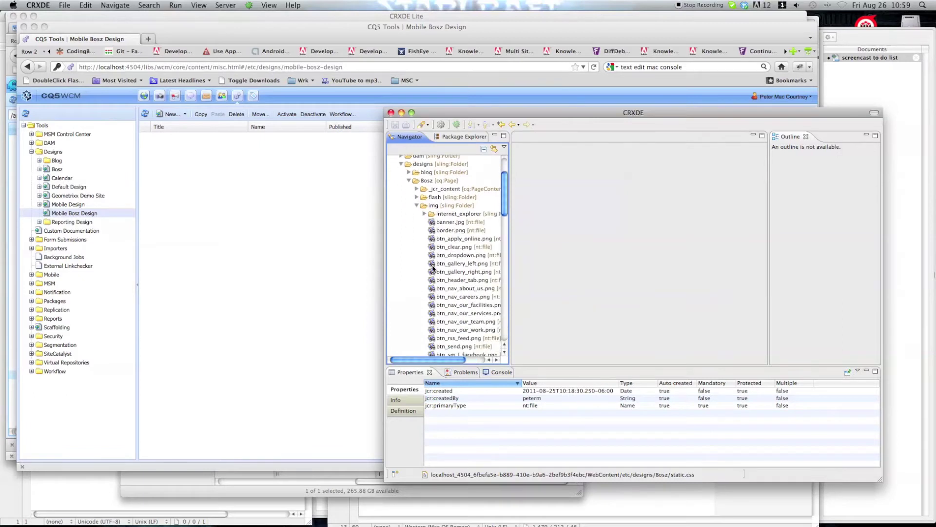
pyautogui.click(418, 208)
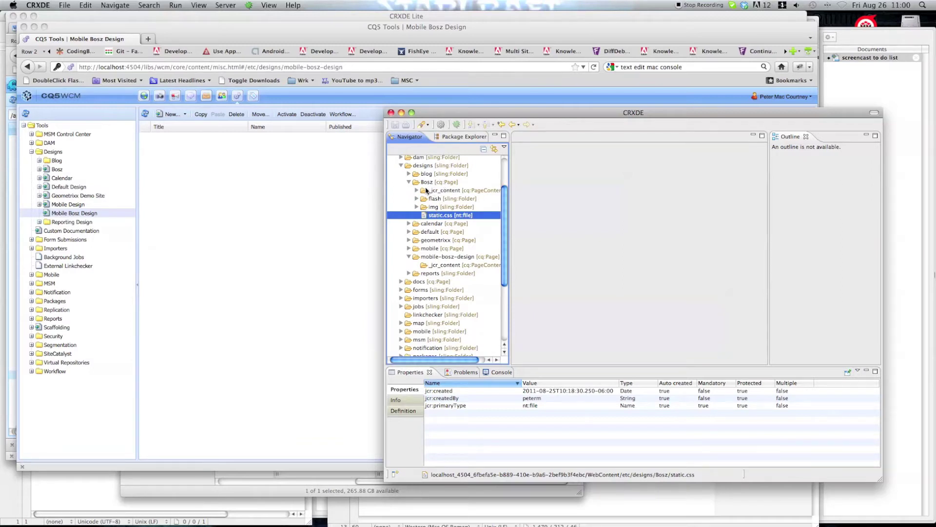
pyautogui.keyDown('shift'); pyautogui.click(440, 208); pyautogui.keyUp('shift')
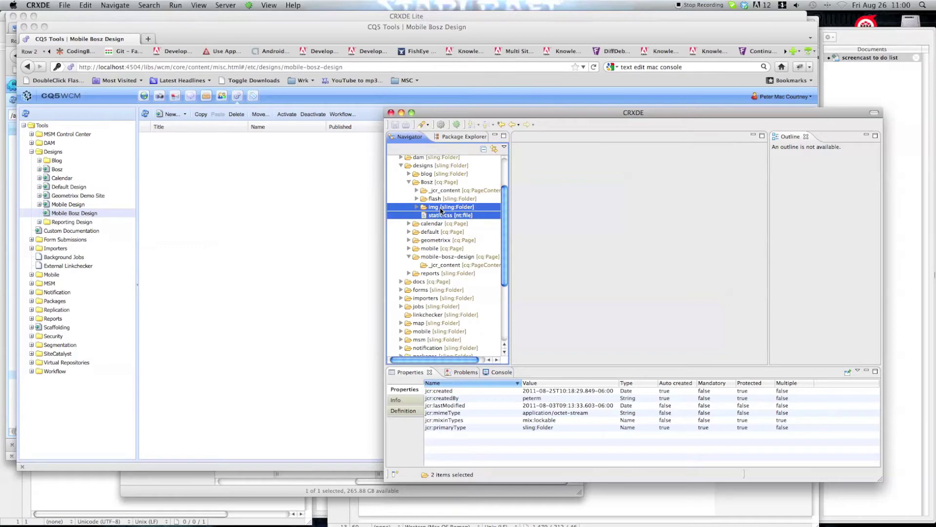
# Copy img and static.css from Bosz and paste them into mobile-bosz-design
pyautogui.rightClick(441, 209)
pyautogui.click(450, 229)
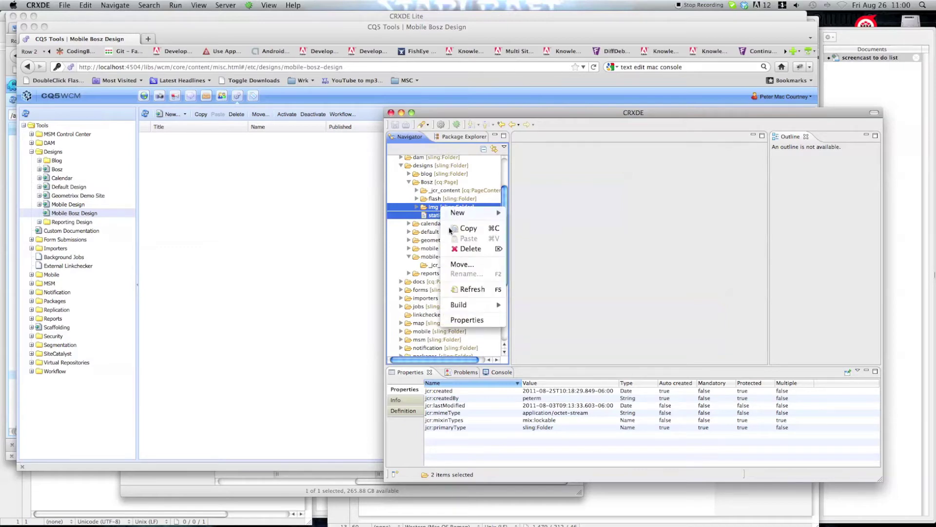
pyautogui.click(435, 257)
pyautogui.rightClick(434, 256)
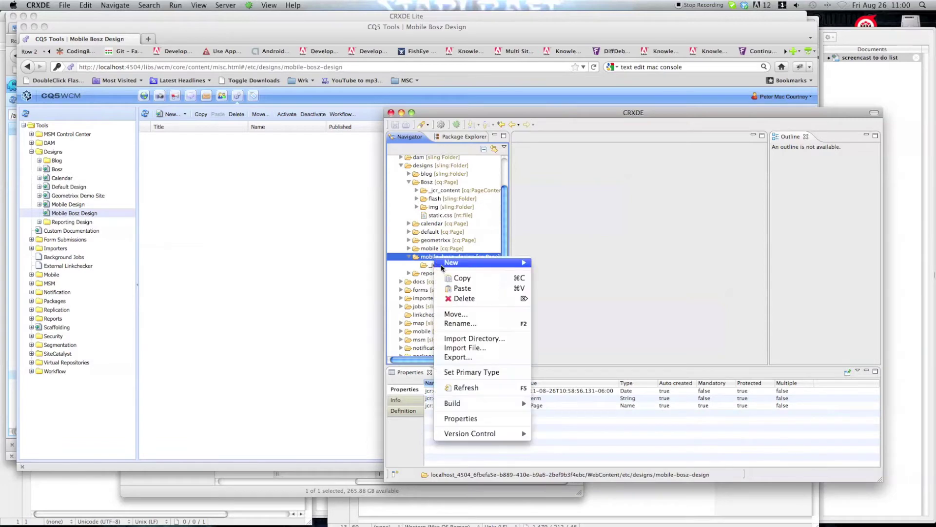
pyautogui.click(455, 288)
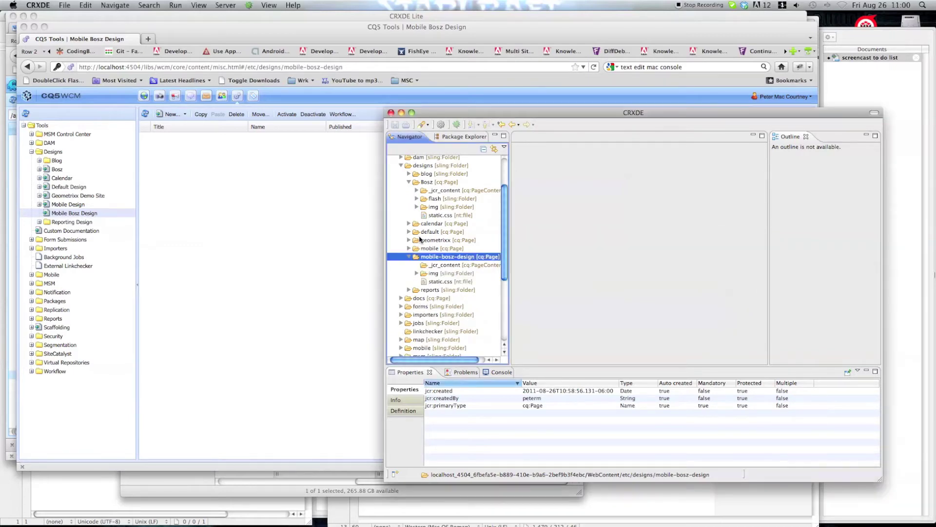
# Collapse the mobile-bosz-design, Bosz and designs nodes in the navigator
pyautogui.click(410, 257)
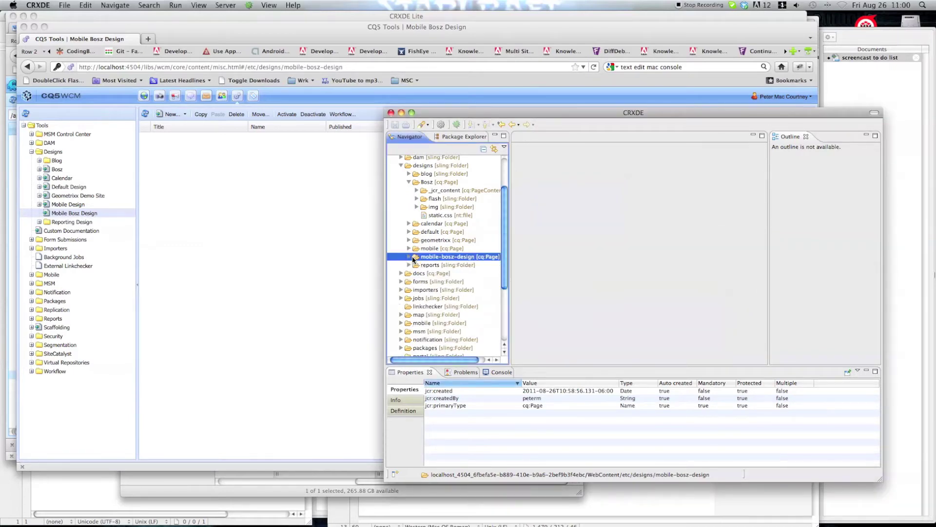
pyautogui.click(409, 182)
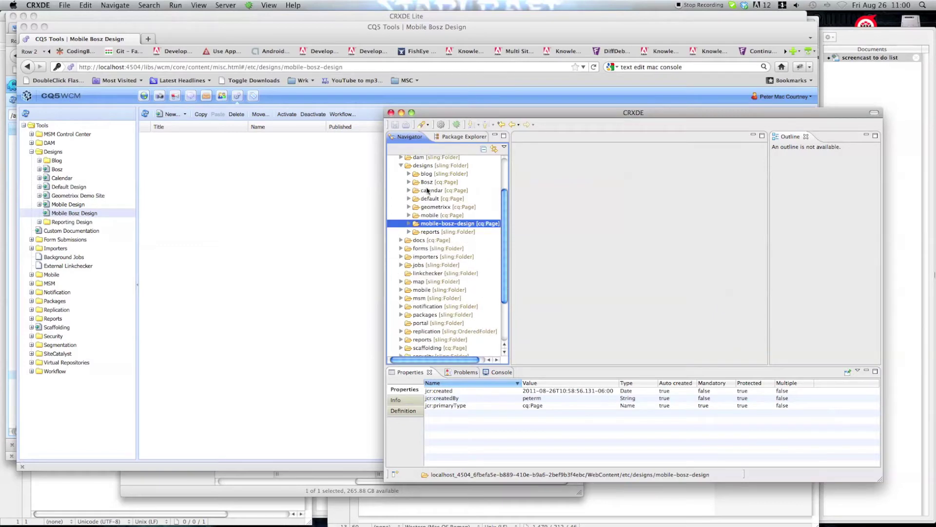
pyautogui.click(401, 165)
pyautogui.scroll(1, 421, 187)
# Expand apps/bosz/components and select the page component folder
pyautogui.click(420, 187)
pyautogui.scroll(3, 420, 187)
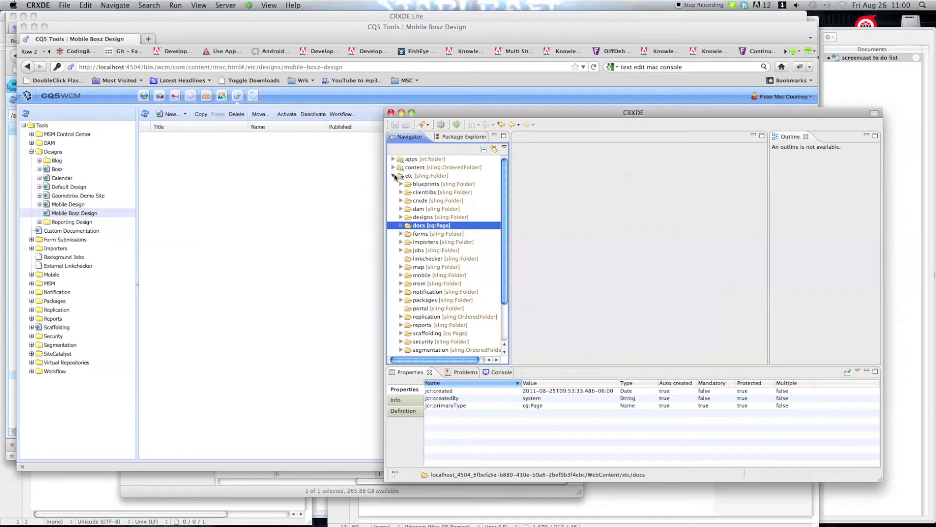
pyautogui.click(394, 176)
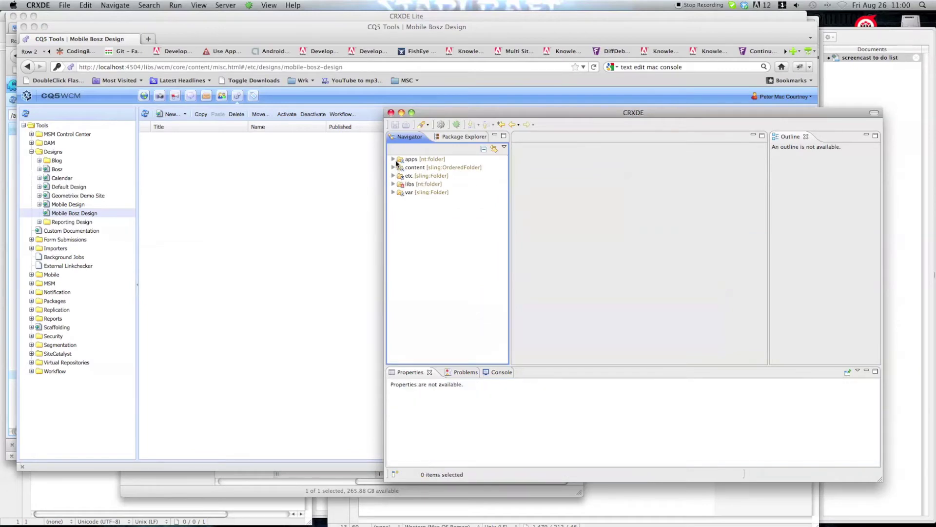
pyautogui.click(393, 159)
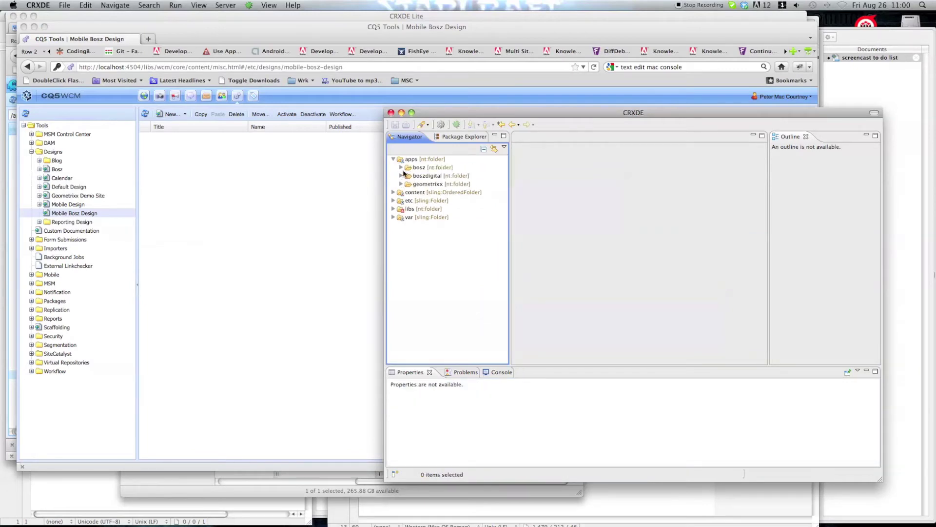
pyautogui.click(402, 168)
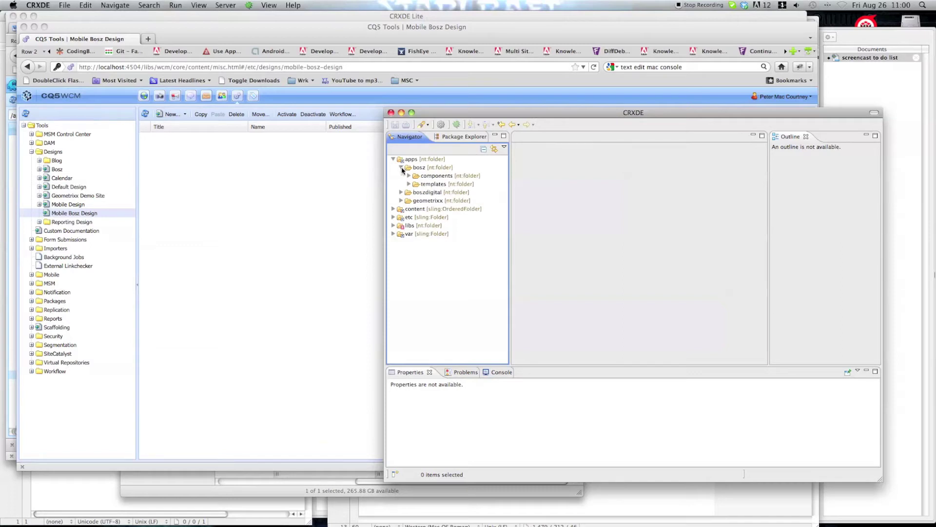
pyautogui.click(409, 176)
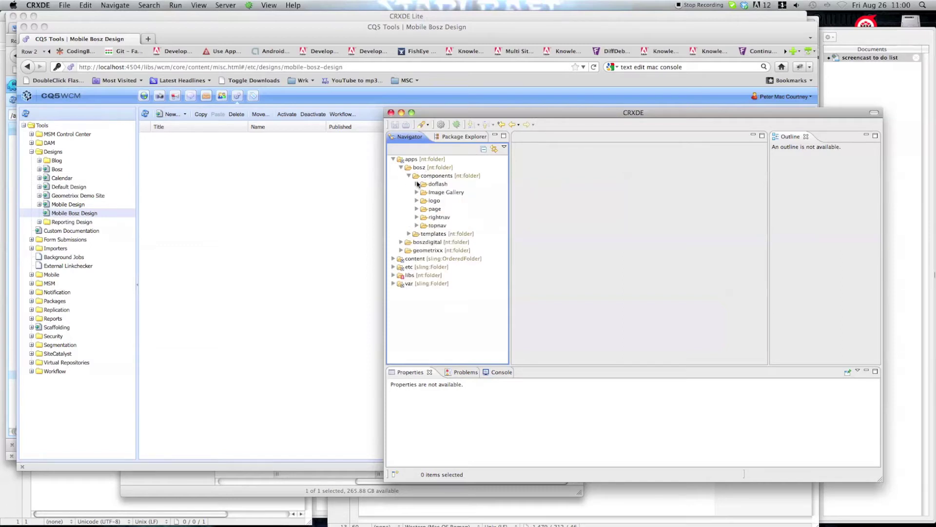
pyautogui.click(416, 209)
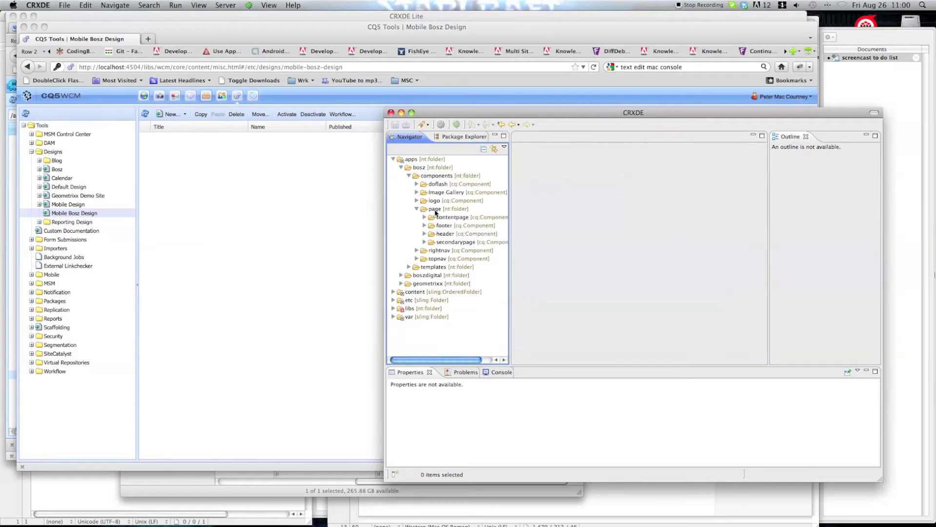
pyautogui.click(435, 211)
pyautogui.rightClick(435, 211)
# Start a new component with label and title mobilePage and description 'Renders the mobile Pages for the bosz site'
pyautogui.moveTo(441, 214)
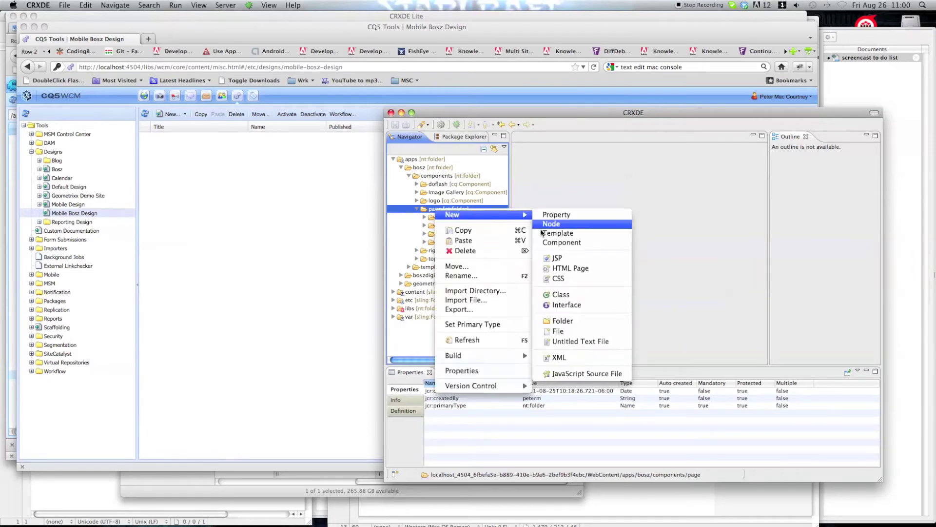
pyautogui.click(562, 243)
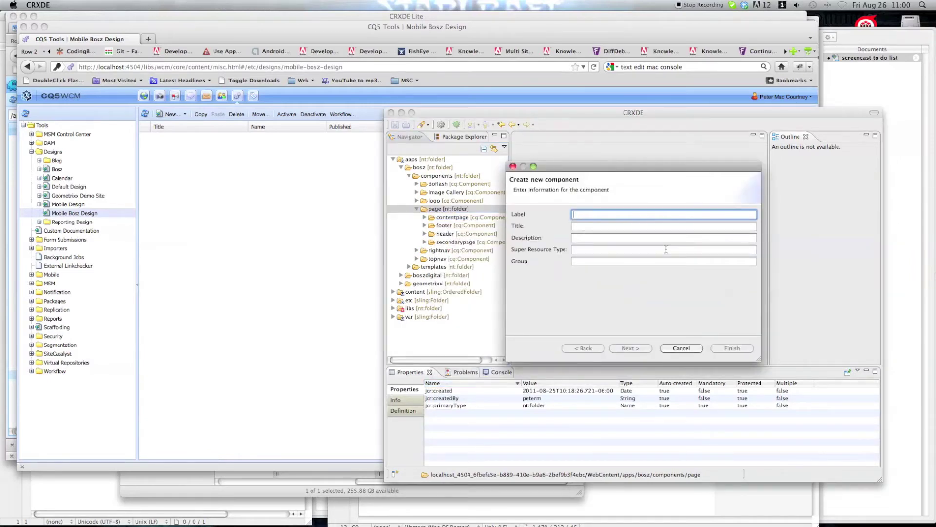
pyautogui.write('mobilePage')
pyautogui.press('Tab')
pyautogui.write('mobilePage')
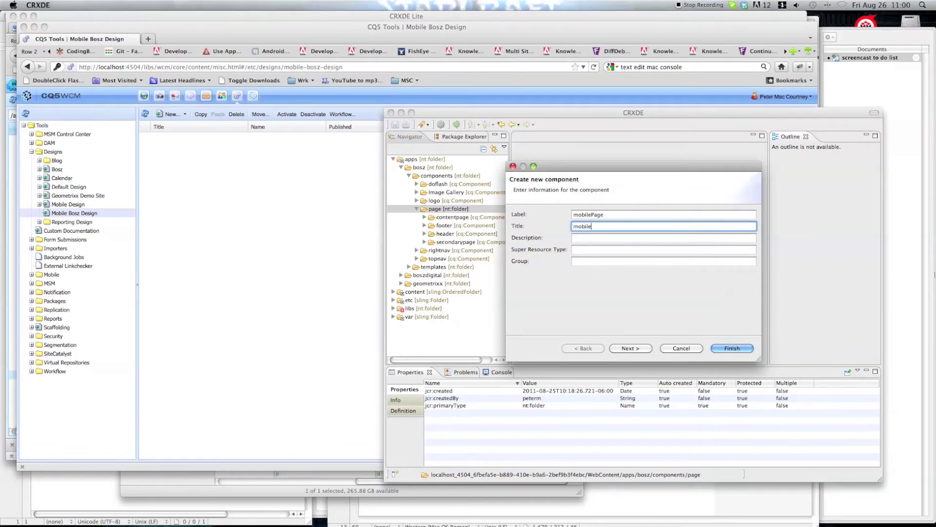
pyautogui.press('Tab')
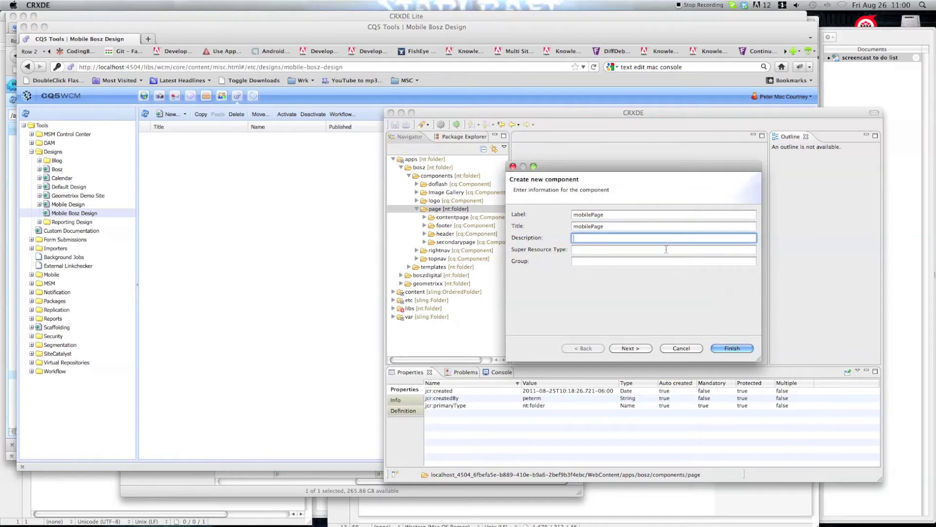
pyautogui.write('Renders the mobi')
pyautogui.write('le Pages for the bosz site')
# Enter super resource type wcm/mobile/components/page and group BoszMobile
pyautogui.click(617, 251)
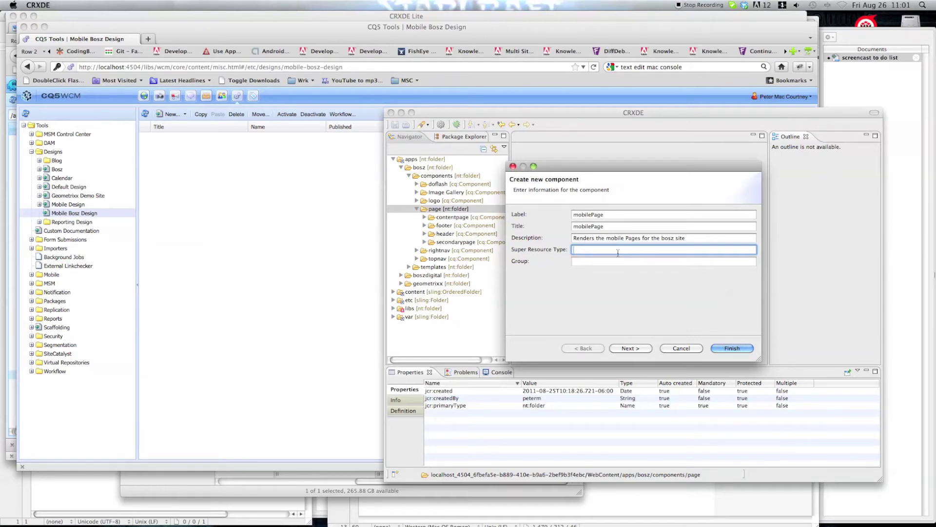
pyautogui.write('wcm/mobile/components/page')
pyautogui.moveTo(684, 250); pyautogui.dragTo(573, 249)
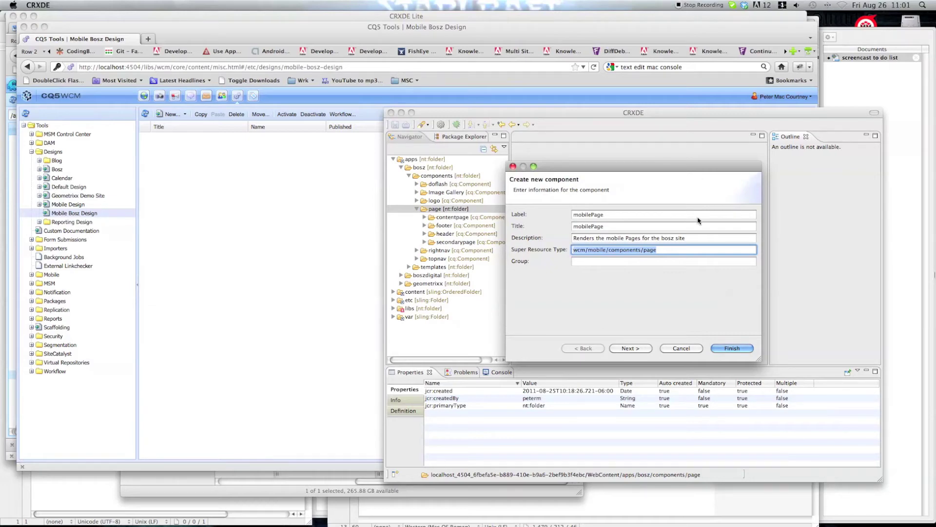
pyautogui.click(650, 262)
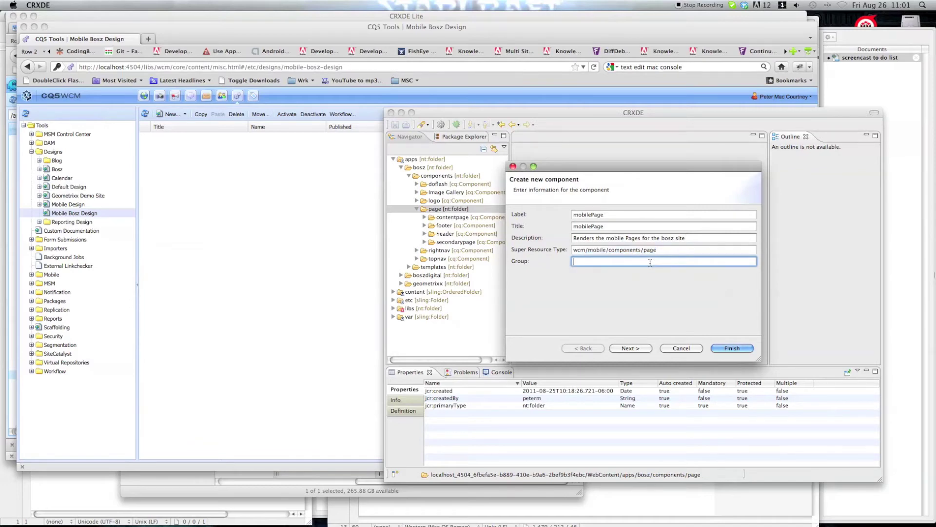
pyautogui.write('Bosz')
pyautogui.write('Mobile')
# Finish creating the mobilePage component and select its mobilePage.jsp file
pyautogui.click(637, 348)
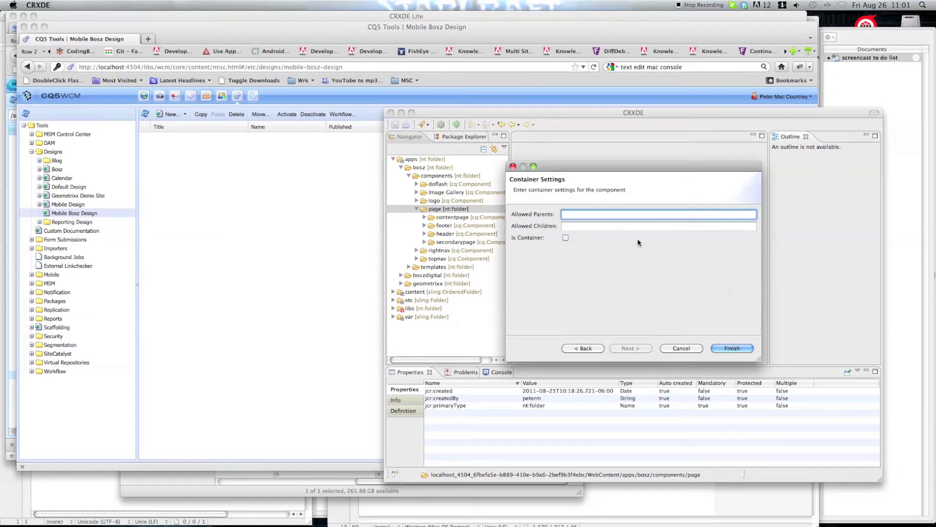
pyautogui.click(731, 347)
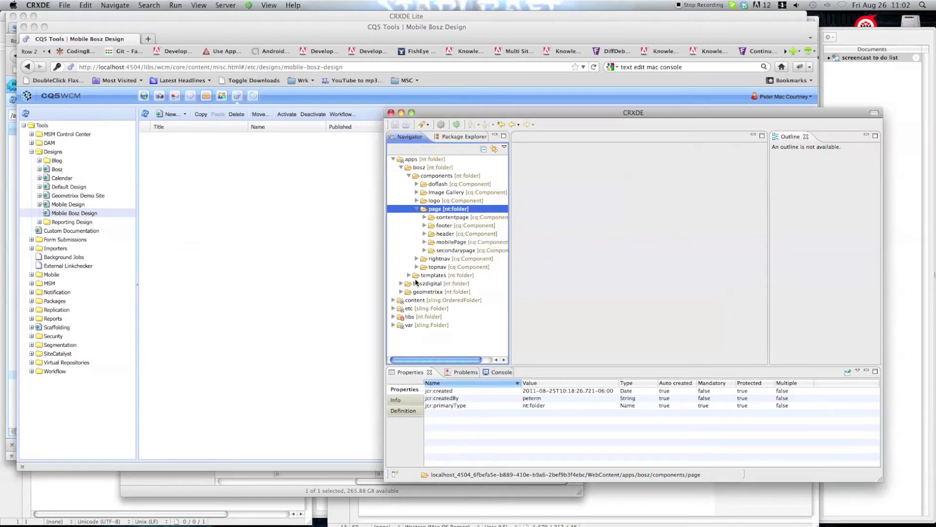
pyautogui.click(424, 242)
pyautogui.click(450, 251)
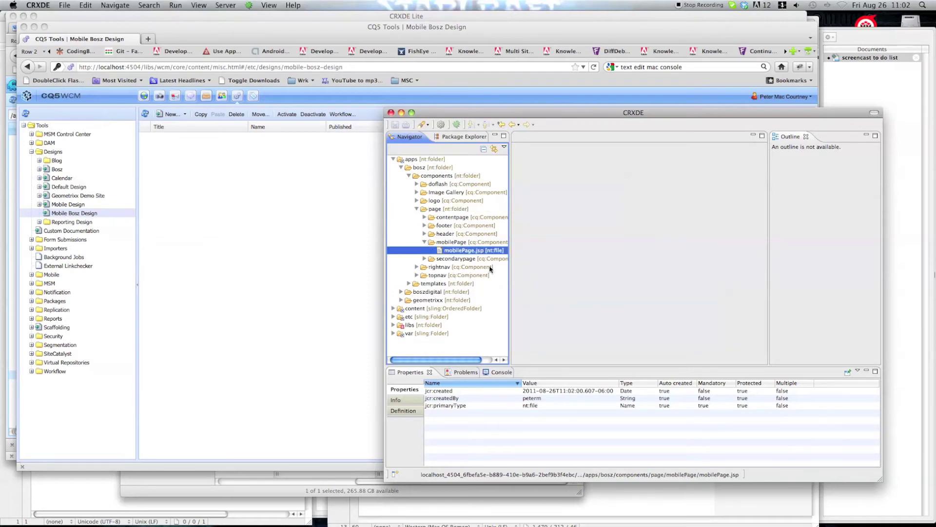